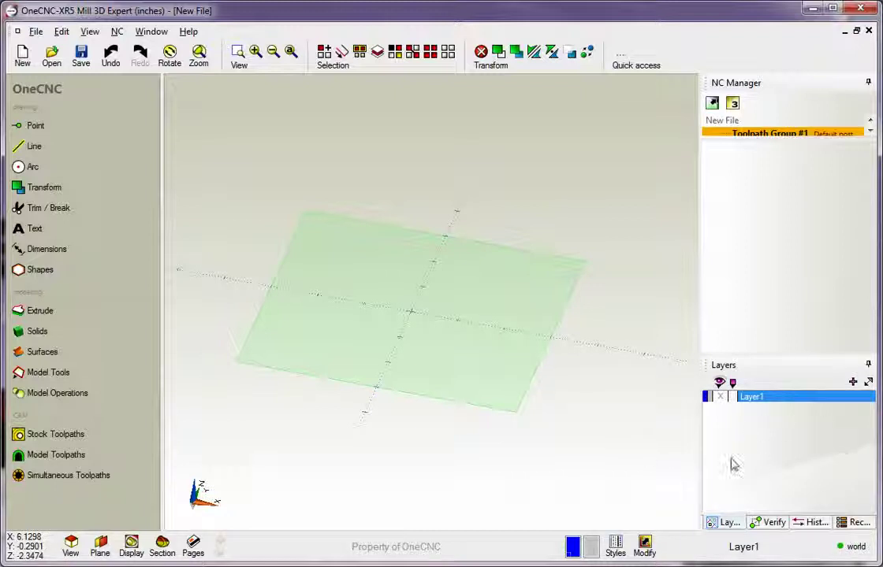
Look through the verification, history and recent files lists, and return to the layer list
left_click(771, 523)
left_click(812, 523)
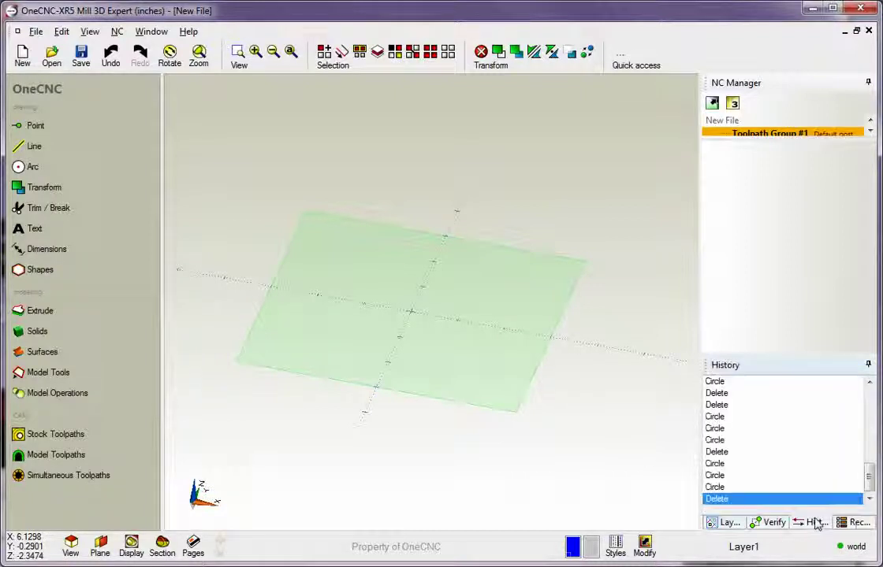
left_click(856, 522)
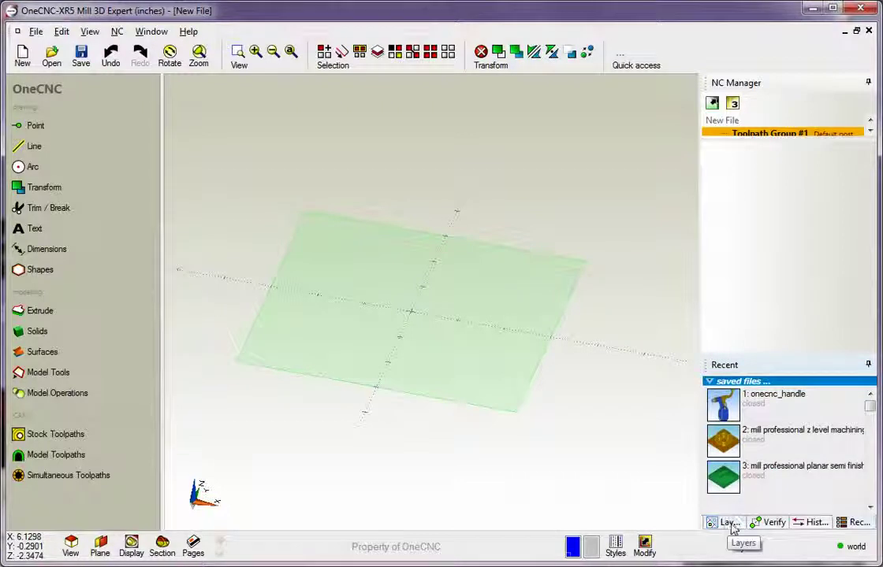
left_click(730, 524)
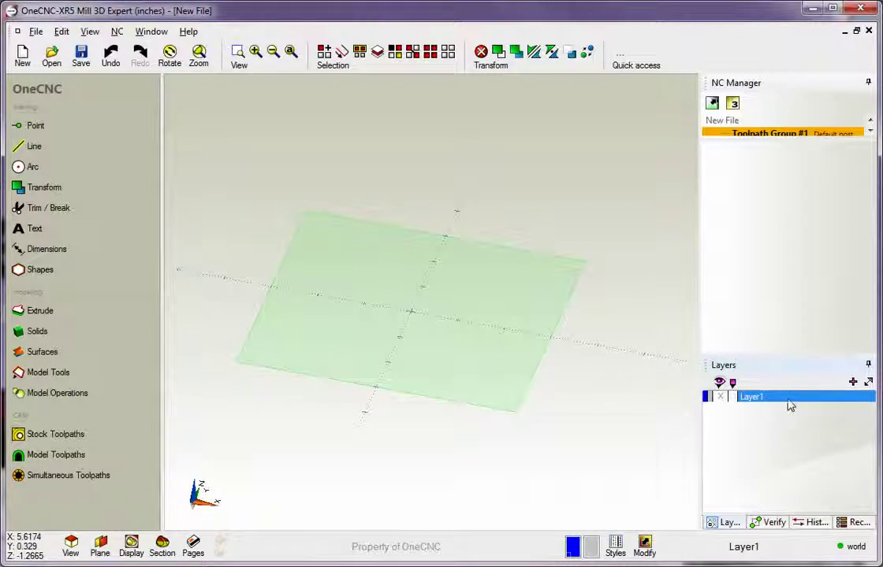
Draw three touching circles of diameter 2 in a row along the X axis, with the middle one centred on the origin
left_click(32, 167)
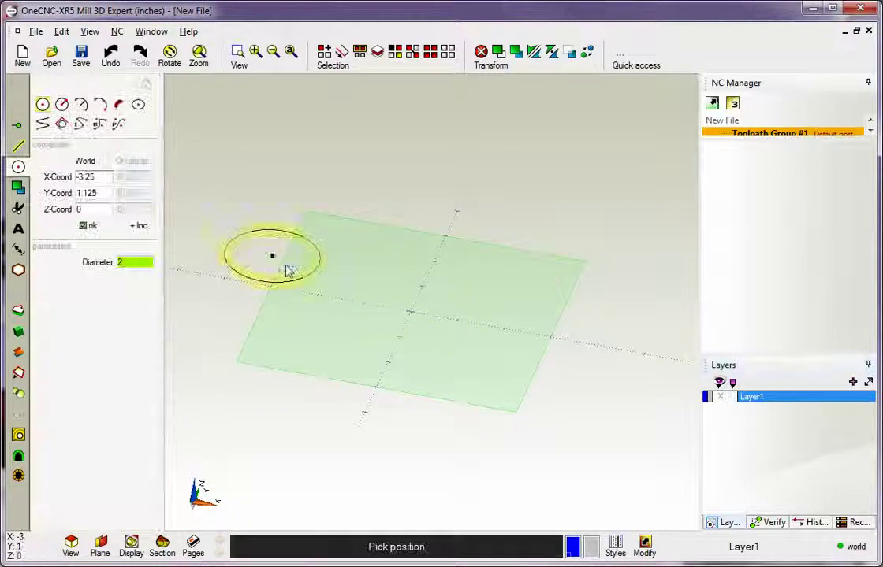
left_click(317, 296)
left_click(410, 311)
left_click(505, 335)
key("Escape")
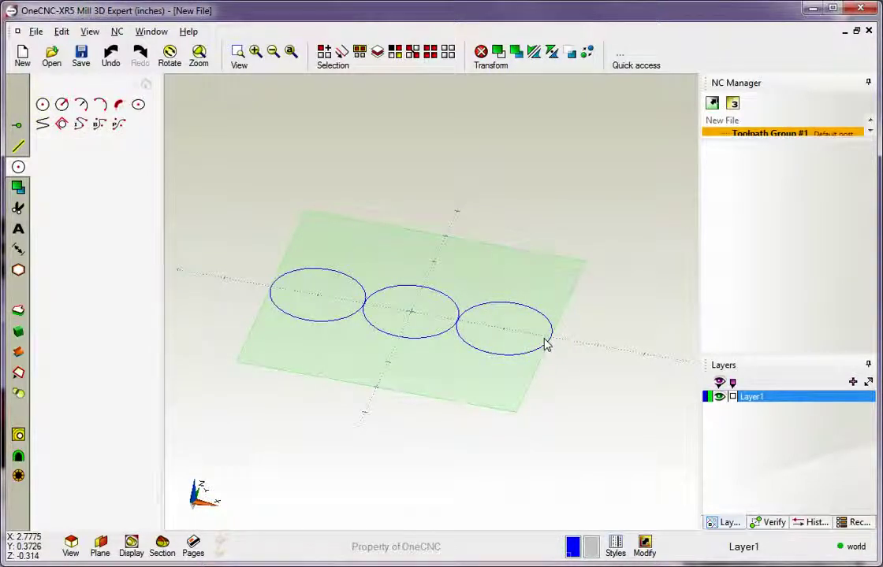
Hide Layer1 and show it again to check which geometry it holds
middle_click_drag(611, 191, 660, 191)
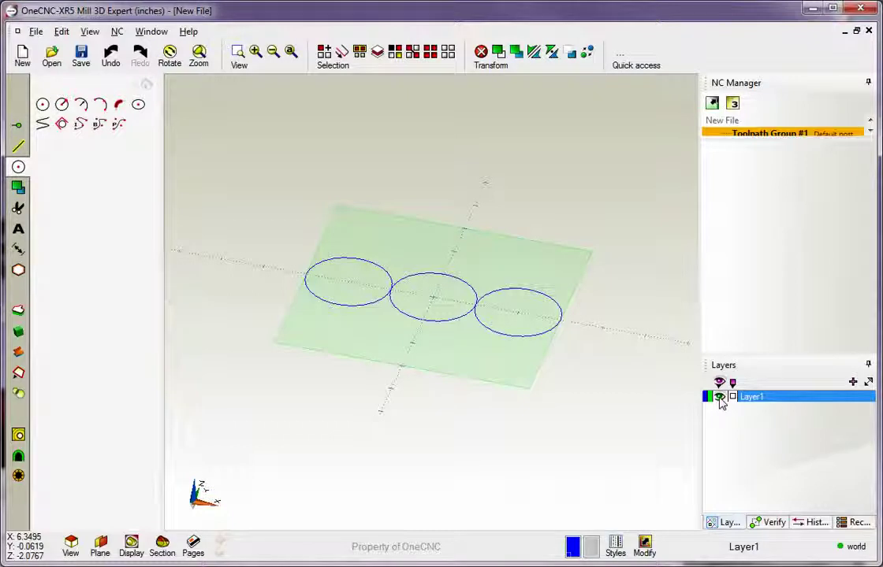
left_click(719, 397)
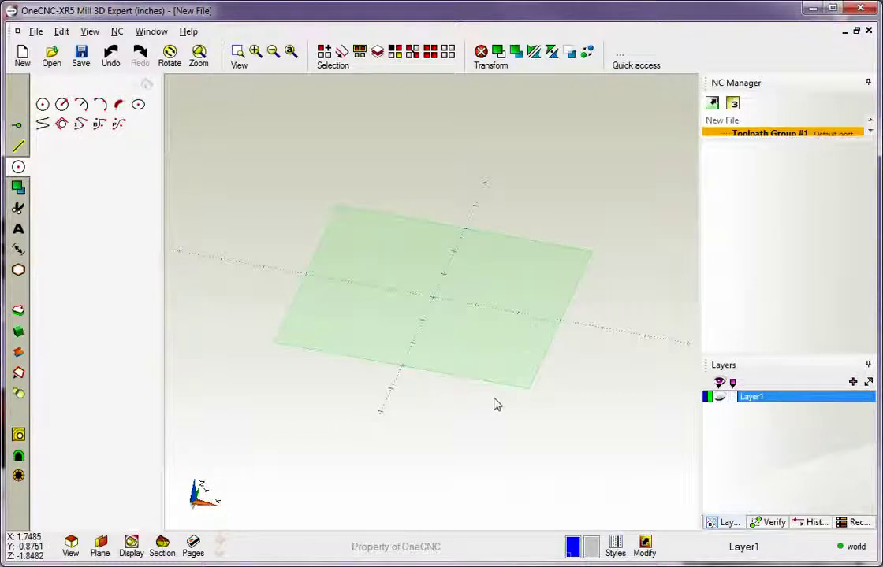
left_click(719, 397)
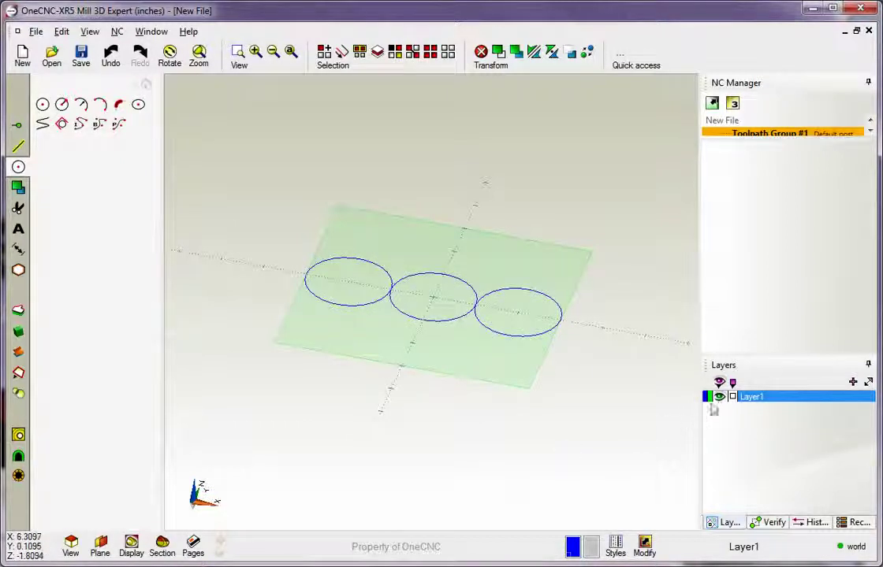
Rename Layer1 as Circles
double_click(757, 400)
left_click_drag(216, 347, 314, 83)
left_click_drag(251, 107, 211, 128)
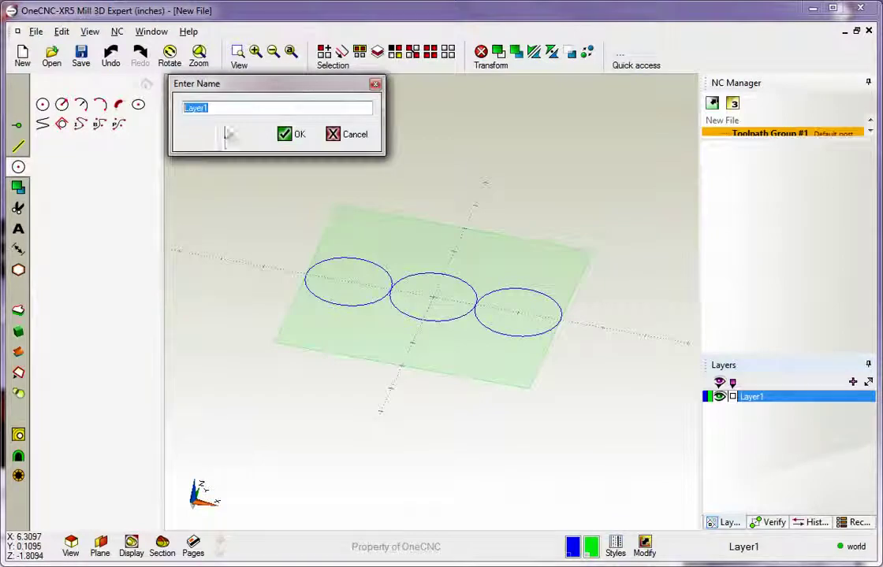
type("Circles")
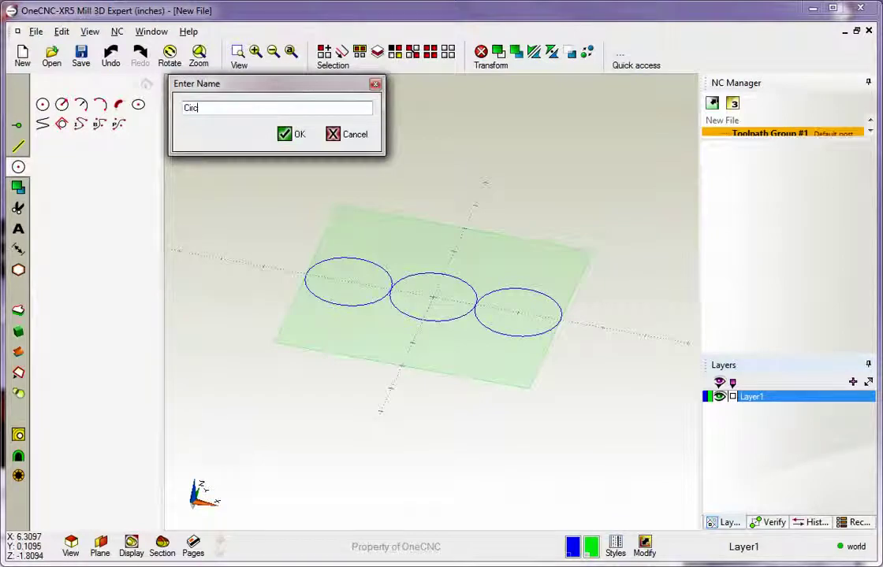
left_click(286, 135)
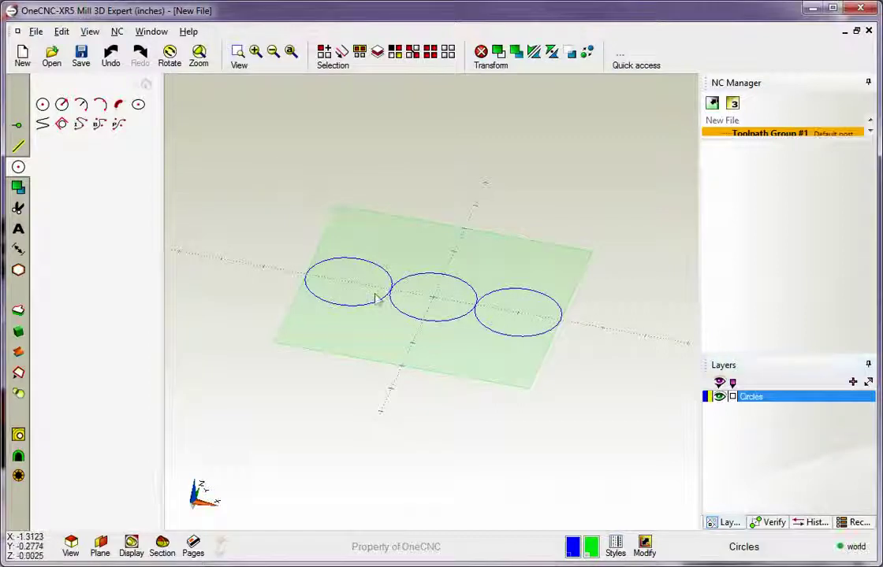
Return to the main drawing commands and add a new layer below the Circles layer
middle_click_drag(469, 254, 513, 347)
middle_click_drag(440, 254, 433, 285)
left_click(146, 84)
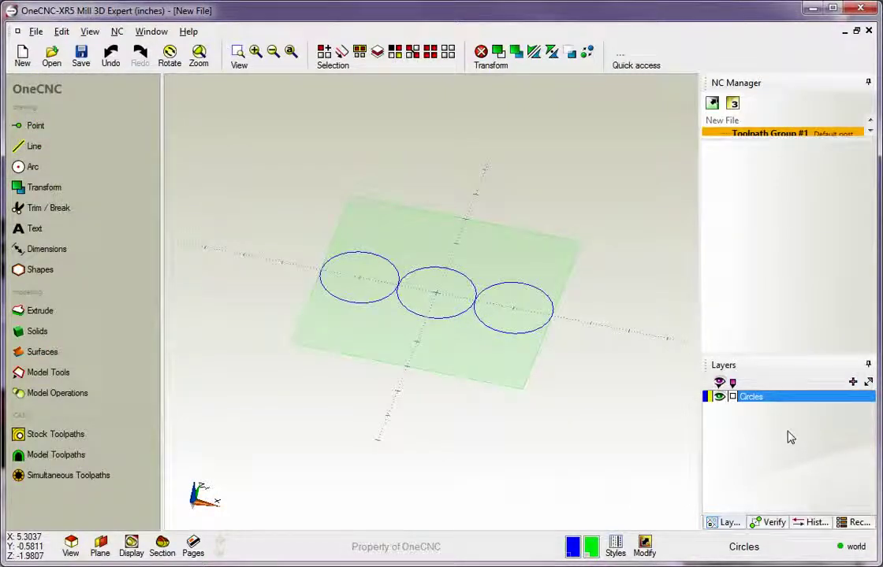
right_click(789, 437)
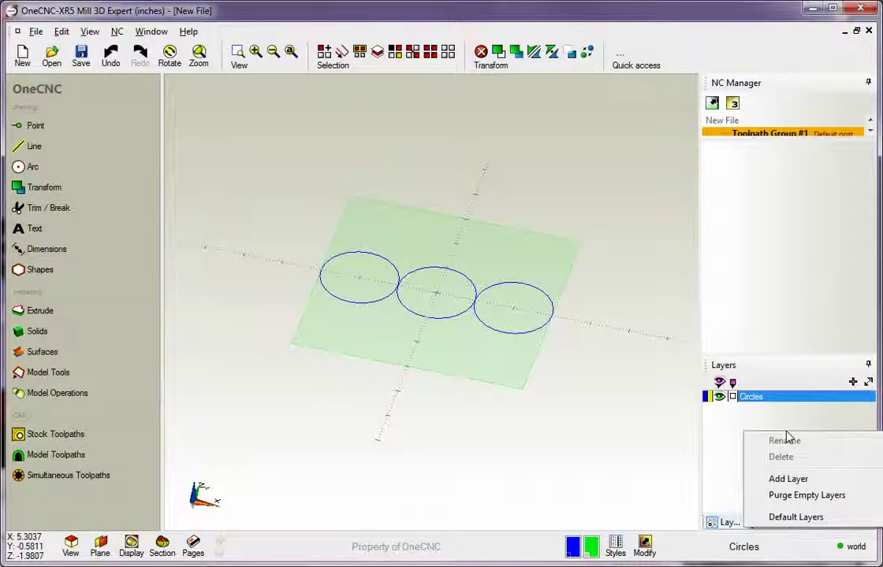
left_click(788, 478)
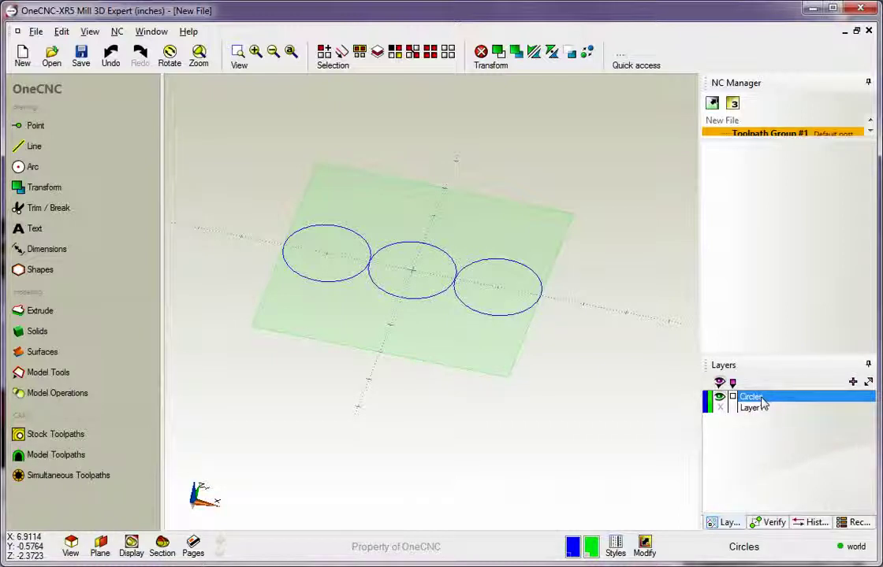
Draw a connected two-segment line and a separate slanted line behind the circles while the Circles layer is active
left_click(34, 146)
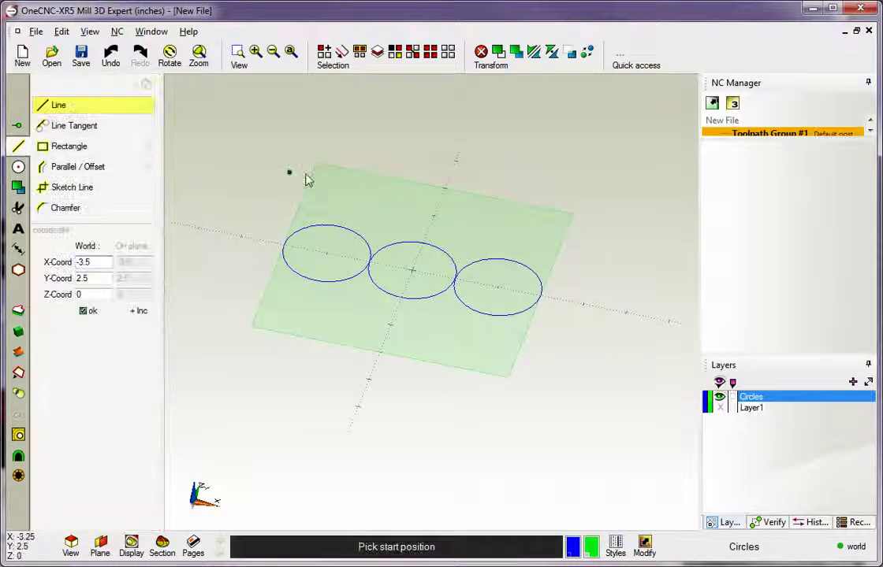
left_click(337, 169)
left_click(487, 196)
left_click(521, 174)
left_click(563, 184)
left_click(603, 249)
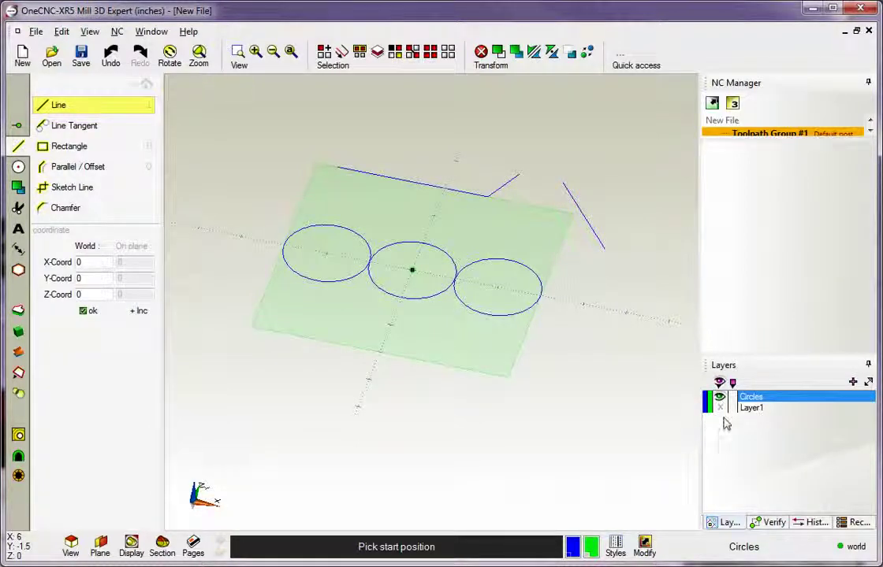
right_click(720, 398)
key("Escape")
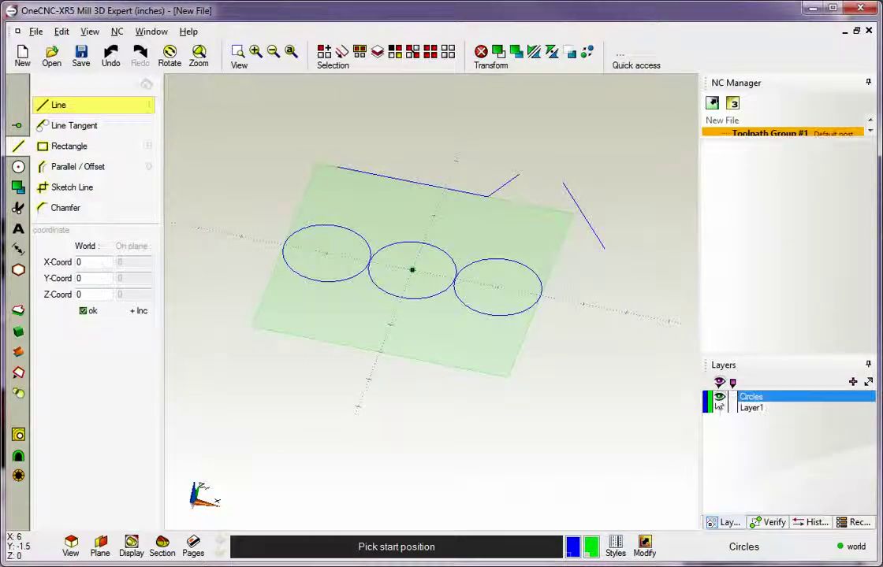
key("Escape")
Toggle the Circles layer's visibility off and on twice, and undo the lines drawn on it
left_click(720, 402)
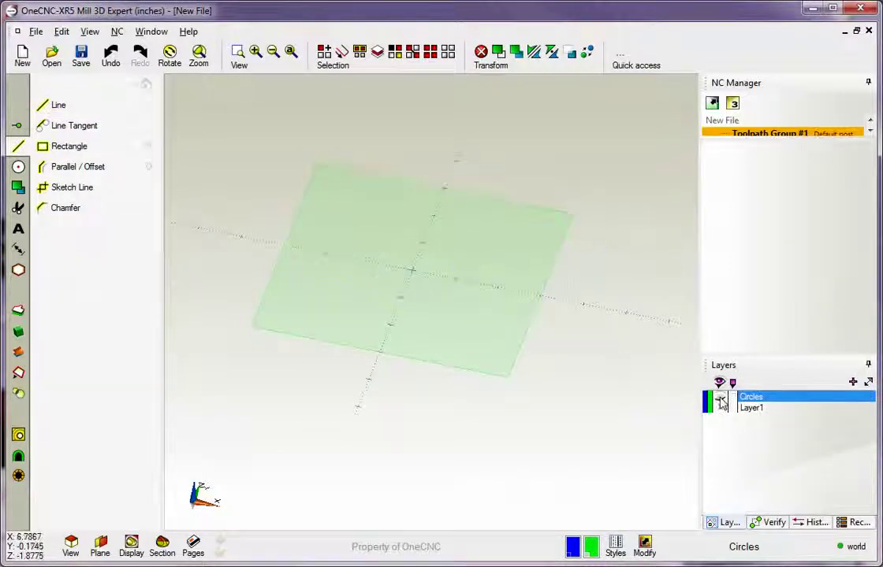
left_click(720, 402)
left_click(720, 402)
left_click(719, 402)
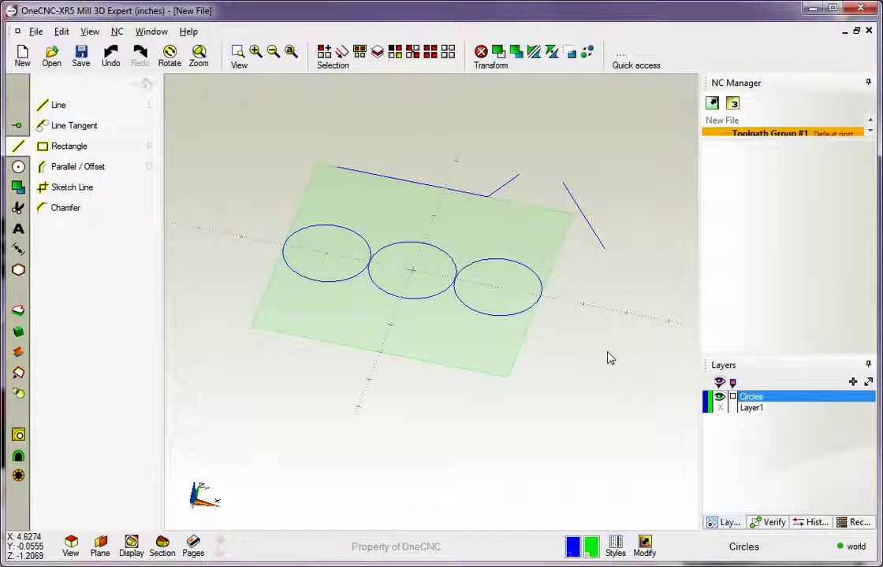
key("ctrl+z")
key("ctrl+z")
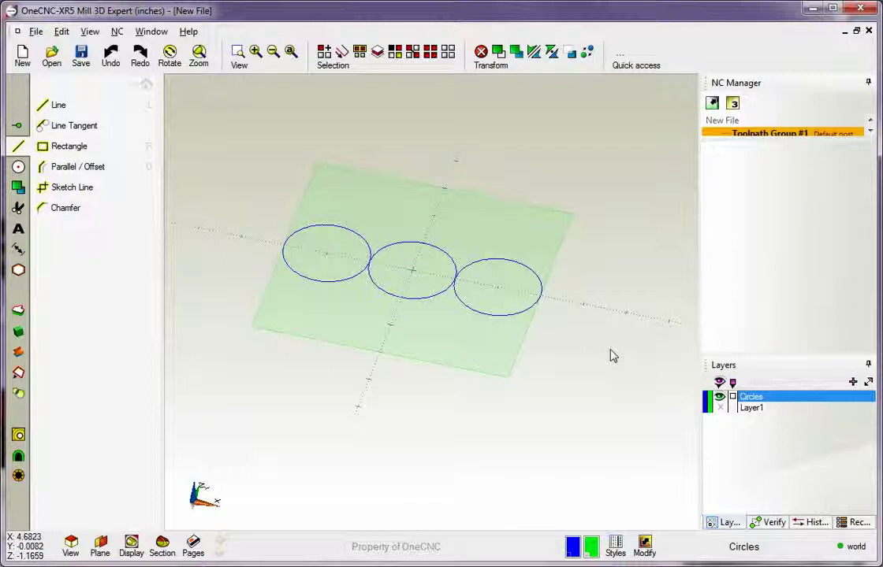
Make Layer1 the active layer and draw on it a connected two-segment line and a separate slanted line behind the circles
left_click(751, 409)
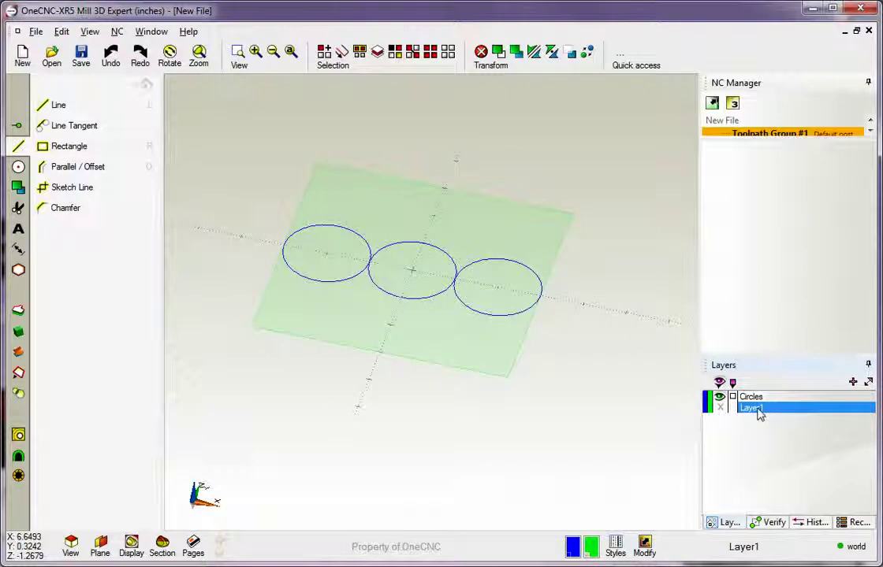
left_click(59, 106)
left_click(286, 149)
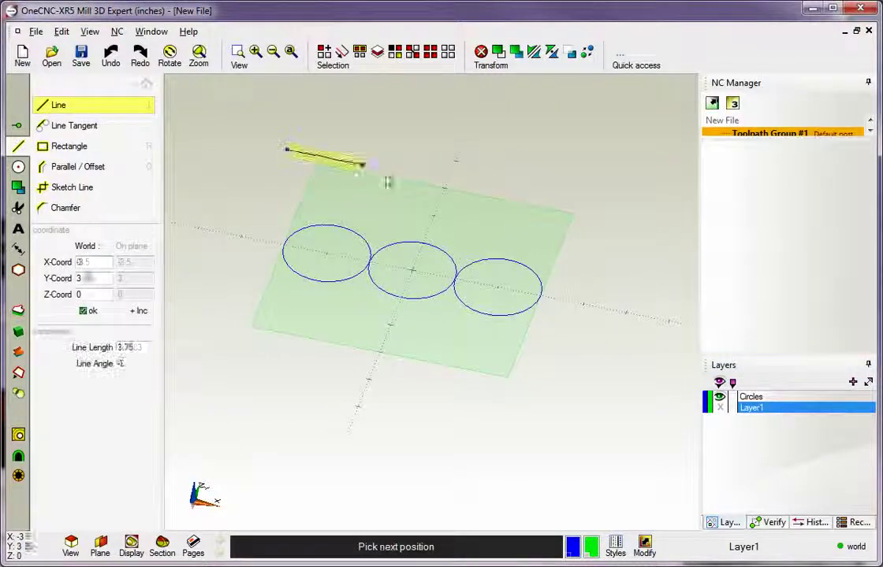
left_click(445, 182)
left_click(497, 170)
right_click(584, 187)
left_click(584, 187)
left_click(599, 262)
right_click(585, 261)
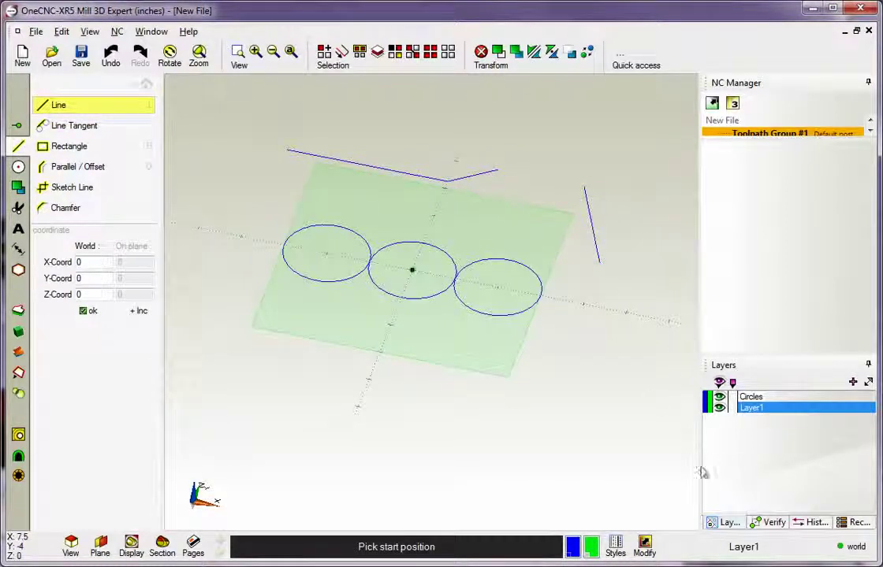
right_click(654, 394)
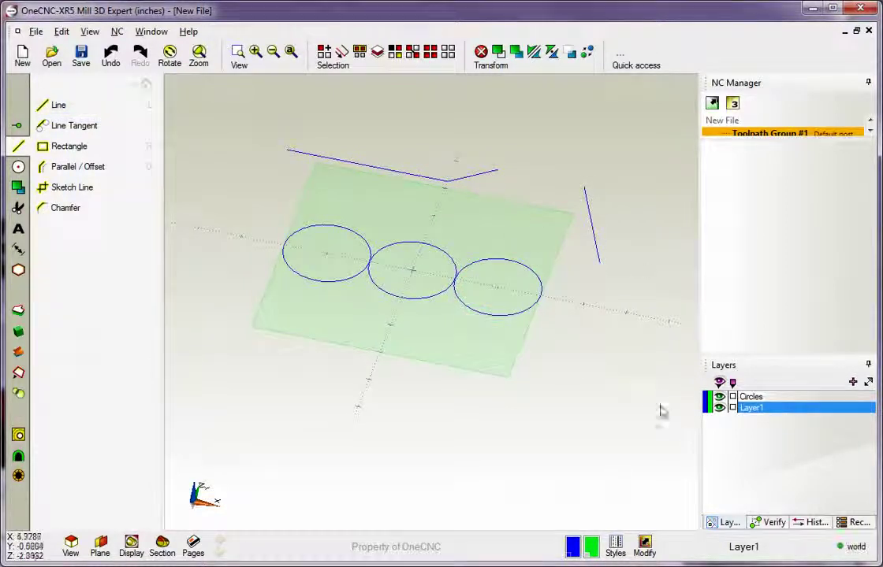
Hide and show Layer1 and the Circles layer in turn, leaving both layers visible
left_click(720, 408)
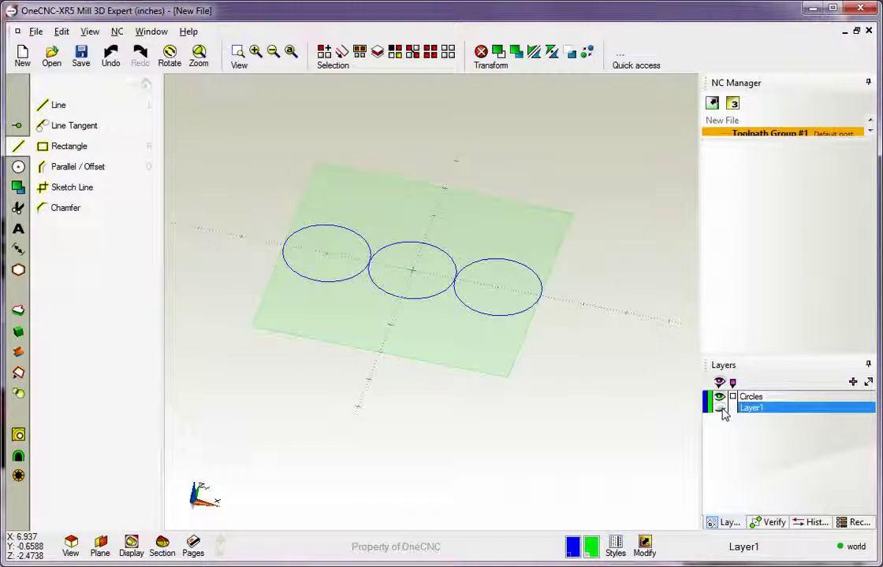
left_click(721, 399)
left_click(722, 398)
left_click(719, 397)
left_click(720, 408)
left_click(720, 398)
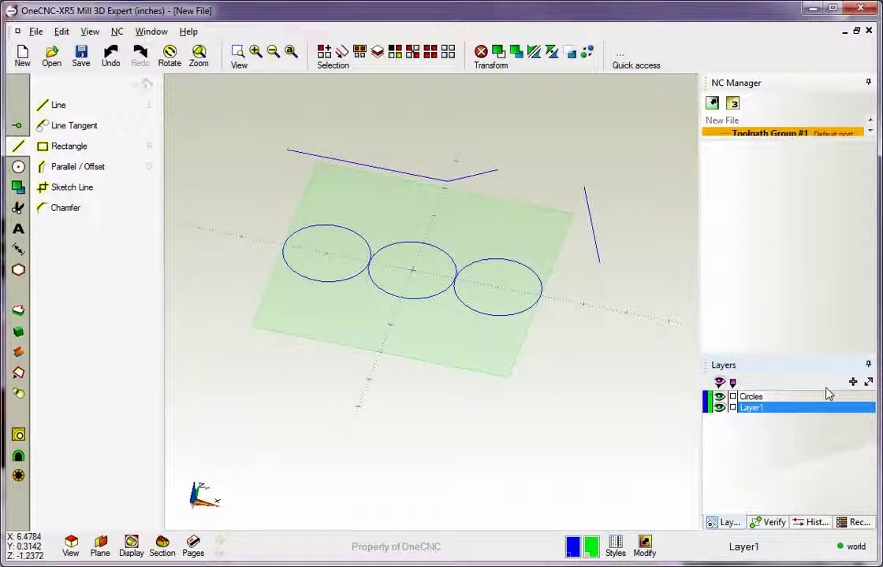
Rename Layer1 as Lines
double_click(755, 414)
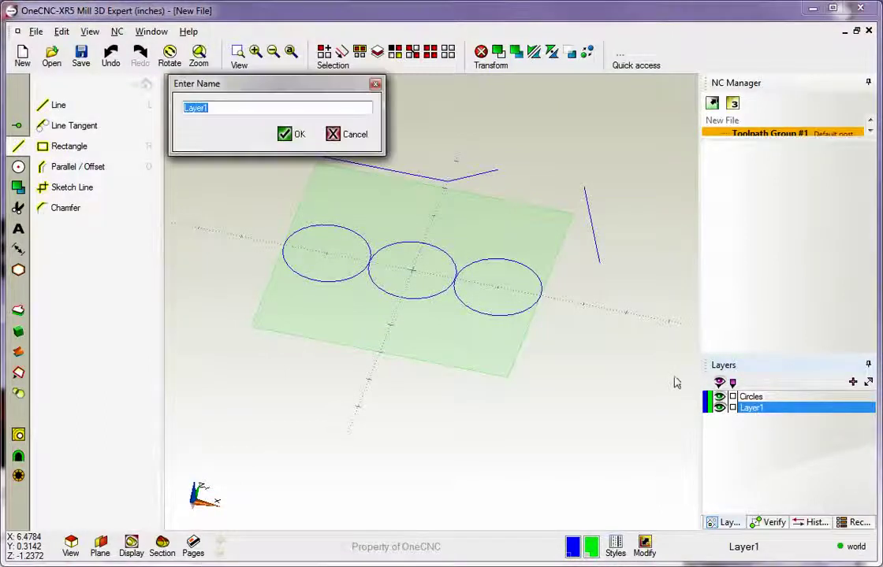
type("Lines")
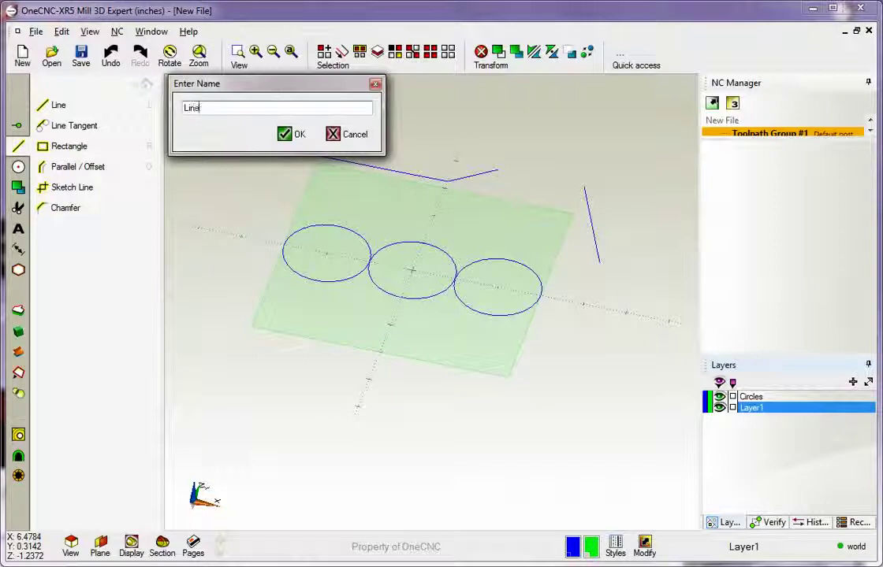
left_click(287, 135)
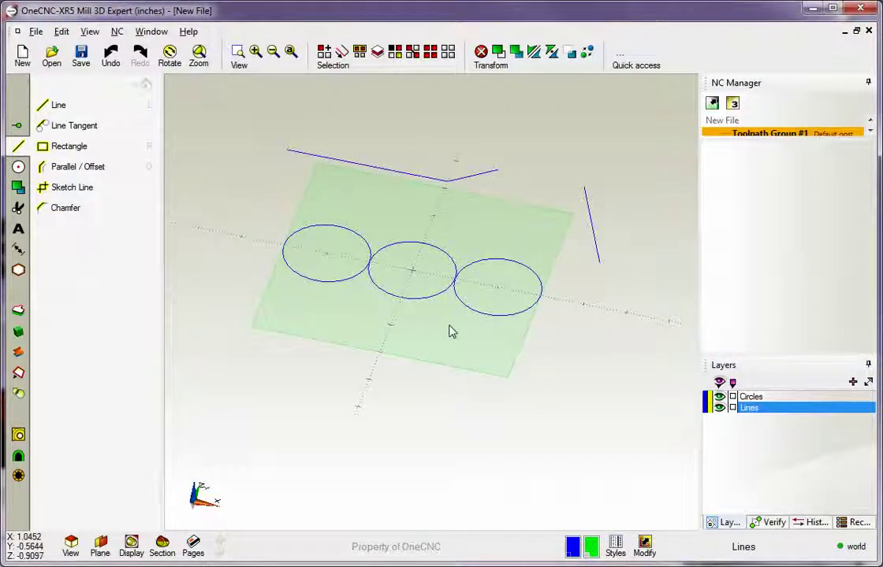
Place four separate points in front of the circles, outside the work plane, on the Lines layer
left_click(17, 127)
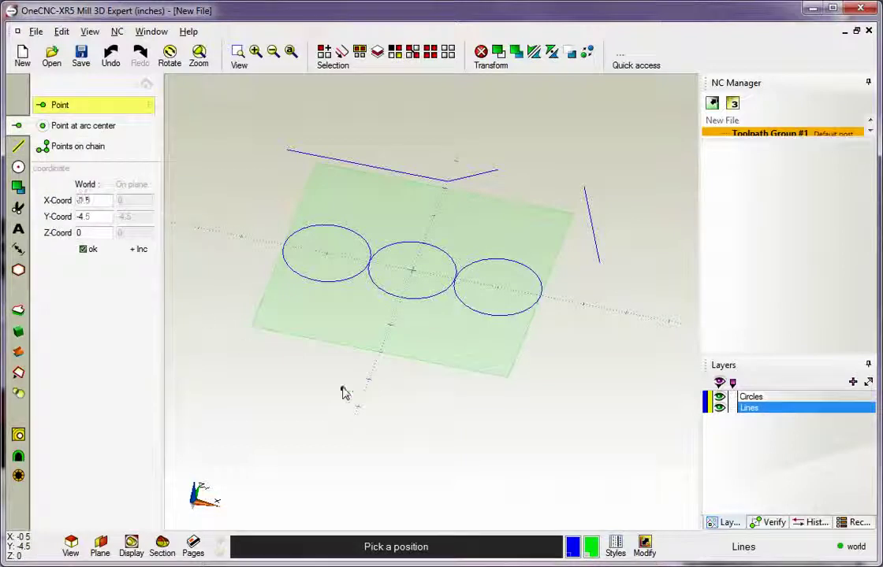
left_click(304, 366)
left_click(374, 425)
left_click(470, 413)
left_click(496, 463)
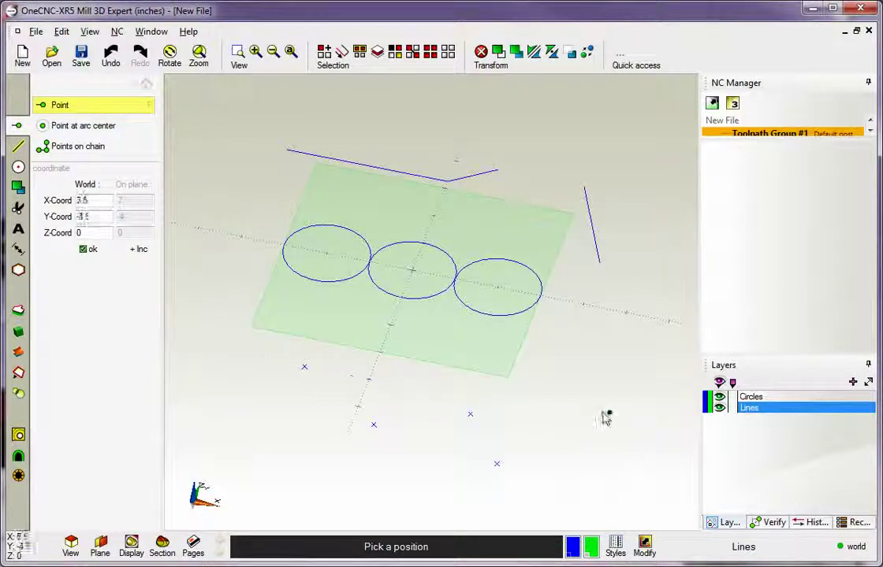
key("Escape")
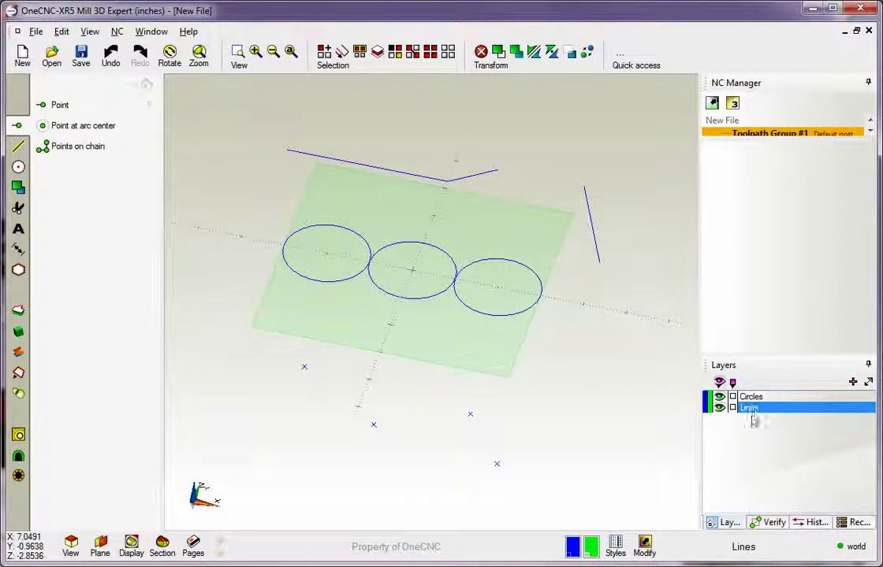
Toggle the Lines layer's visibility off and on twice to check what it contains
left_click(720, 409)
left_click(720, 409)
left_click(719, 409)
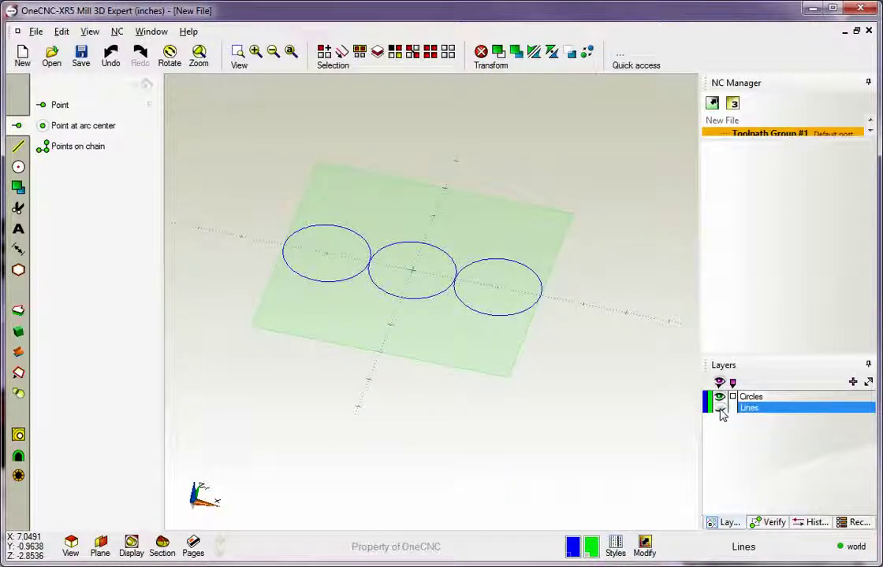
left_click(719, 409)
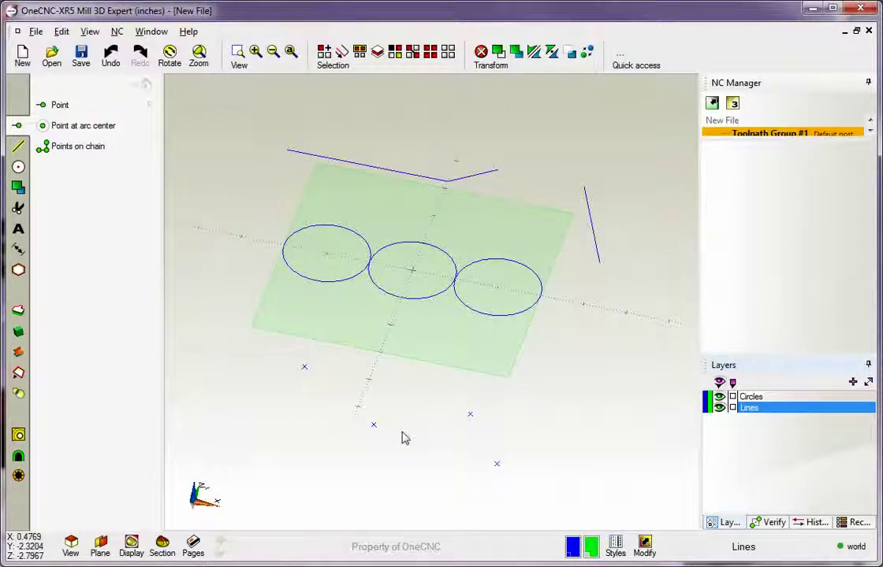
Window-select the four points in front of the circles and move them to a new layer named Points
middle_click_drag(436, 338, 477, 347)
left_click(361, 55)
left_click(289, 360)
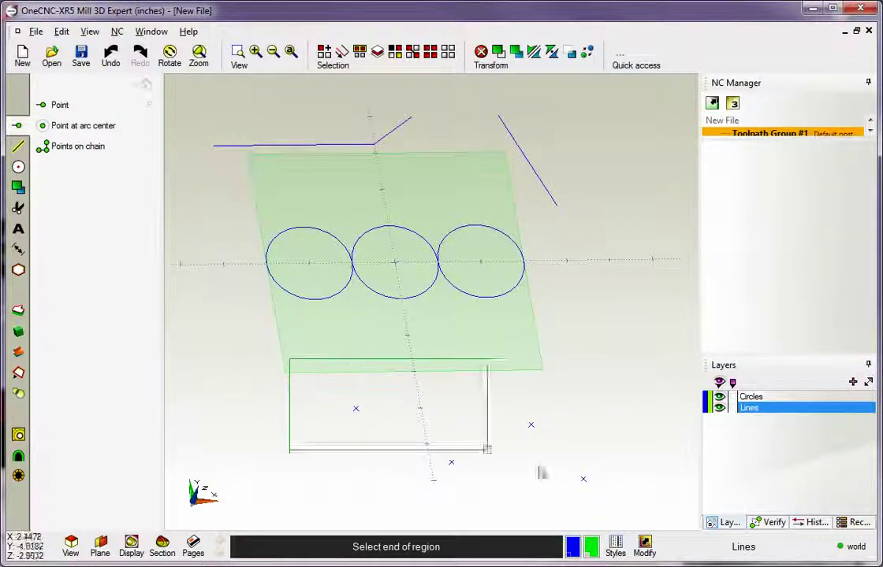
left_click(644, 510)
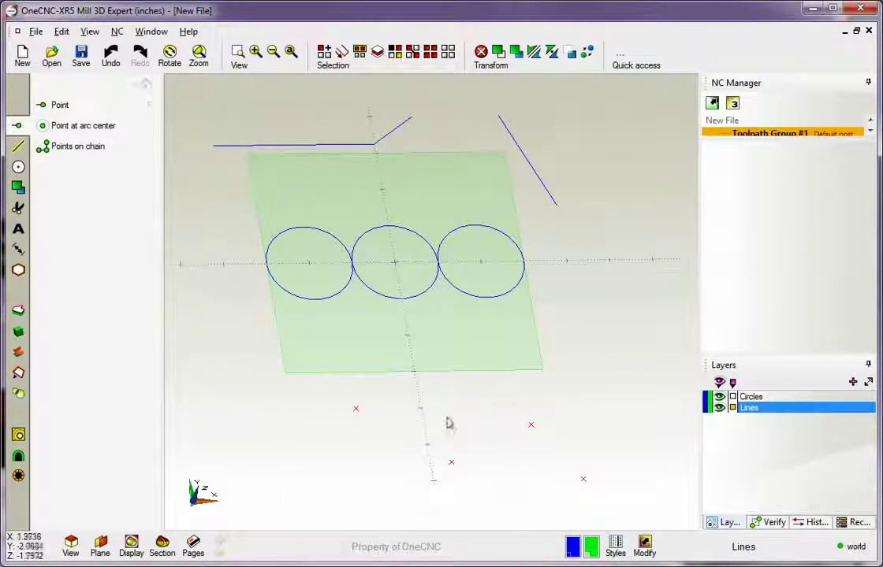
left_click(644, 544)
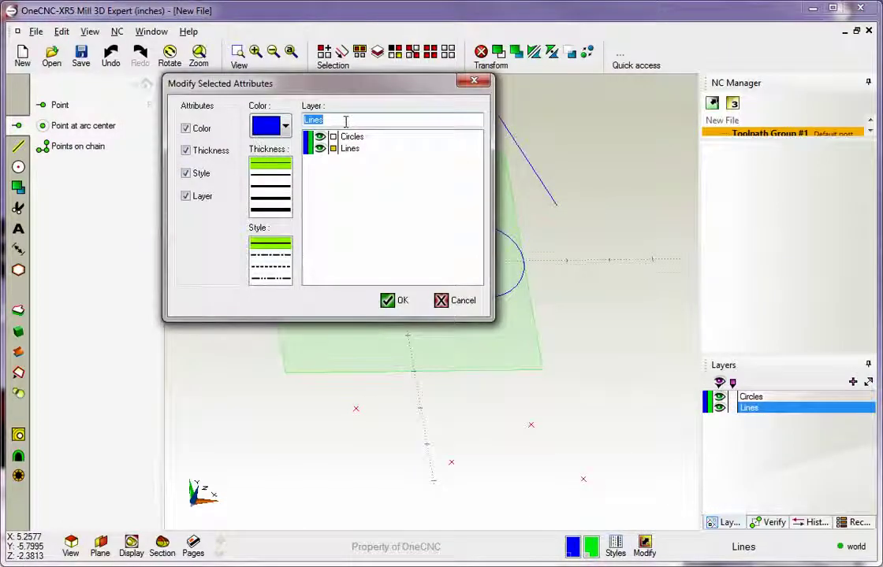
type("nt")
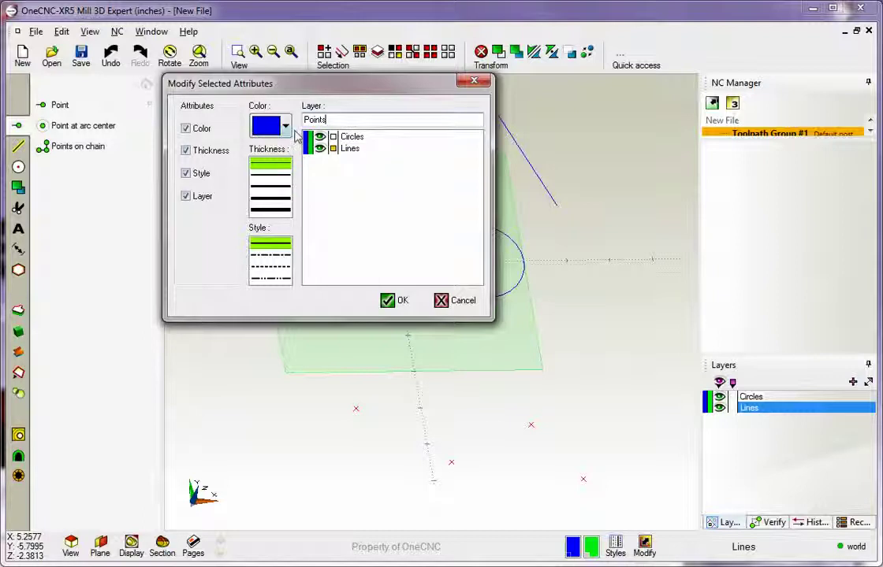
left_click(392, 303)
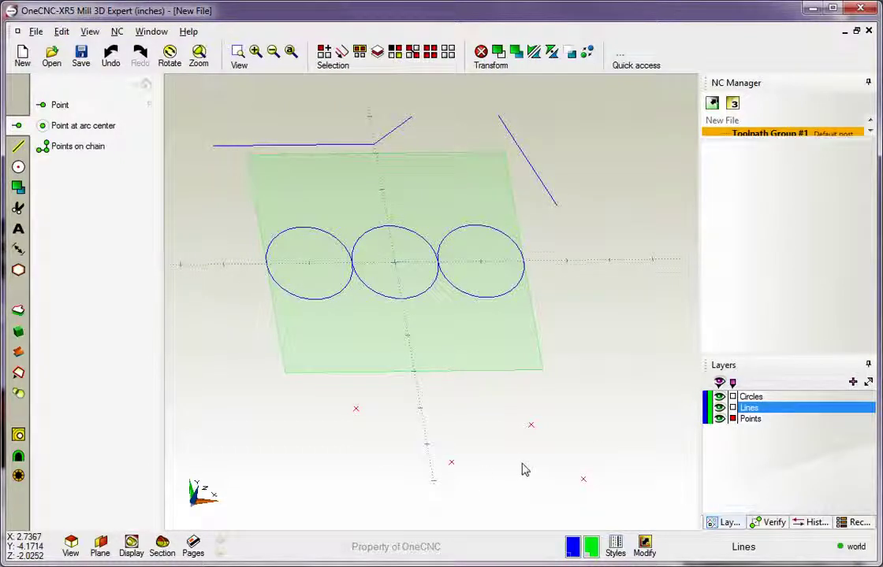
Toggle the Points layer's visibility to check that it holds the four points, leaving it visible
left_click(719, 419)
left_click(719, 419)
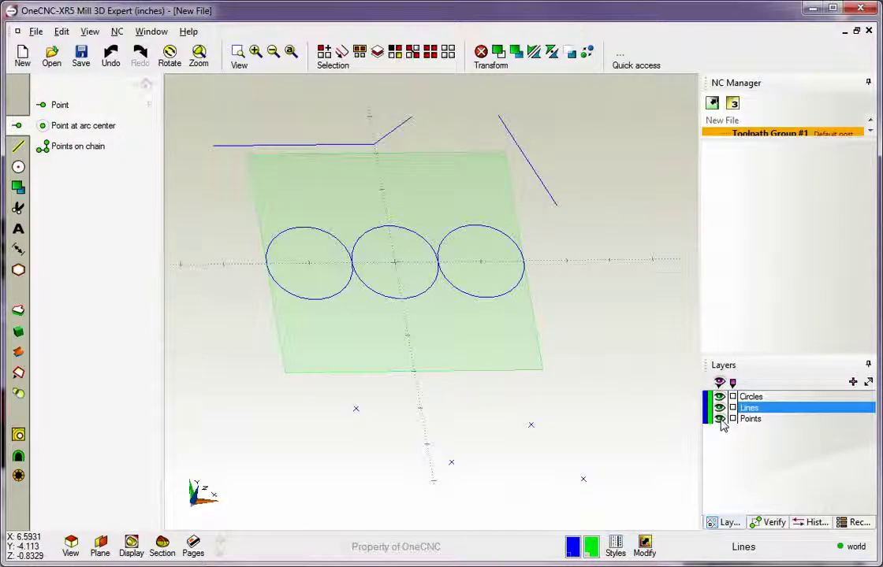
left_click(721, 420)
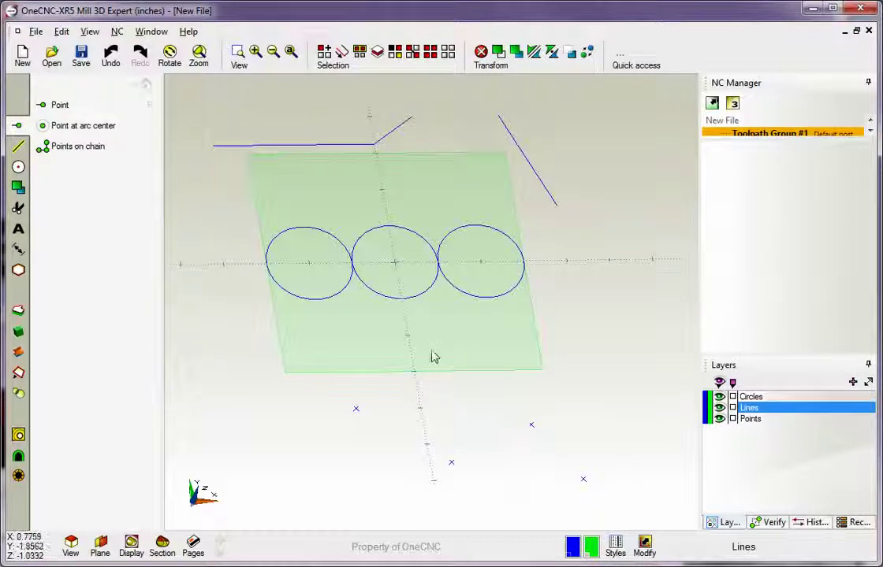
Return to the main drawing commands and select all geometry on the Circles, Lines and Points layers, one layer at a time
left_click(147, 84)
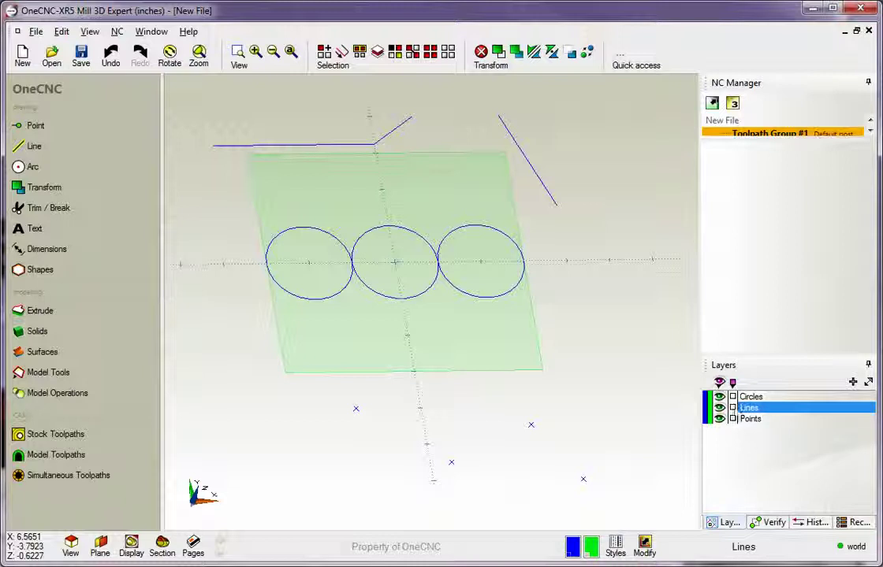
left_click(733, 397)
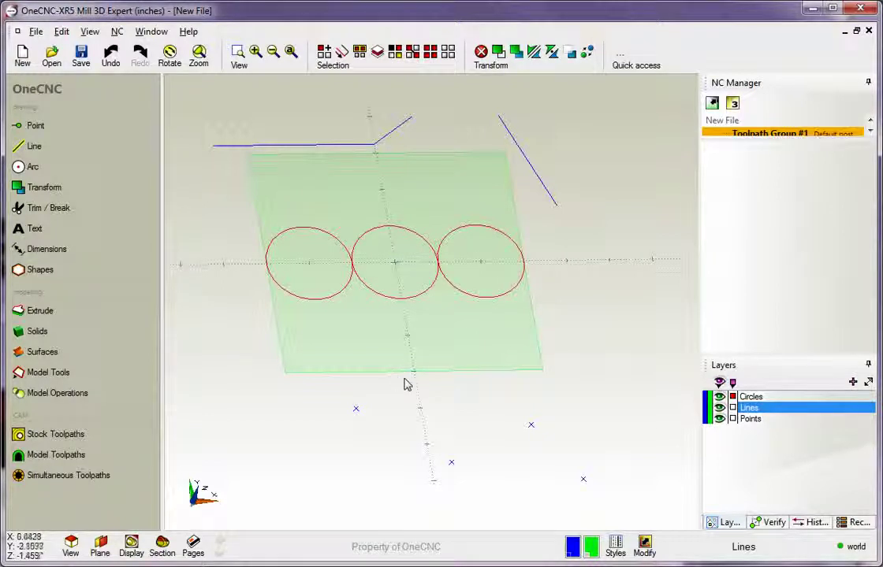
left_click(733, 408)
left_click(733, 420)
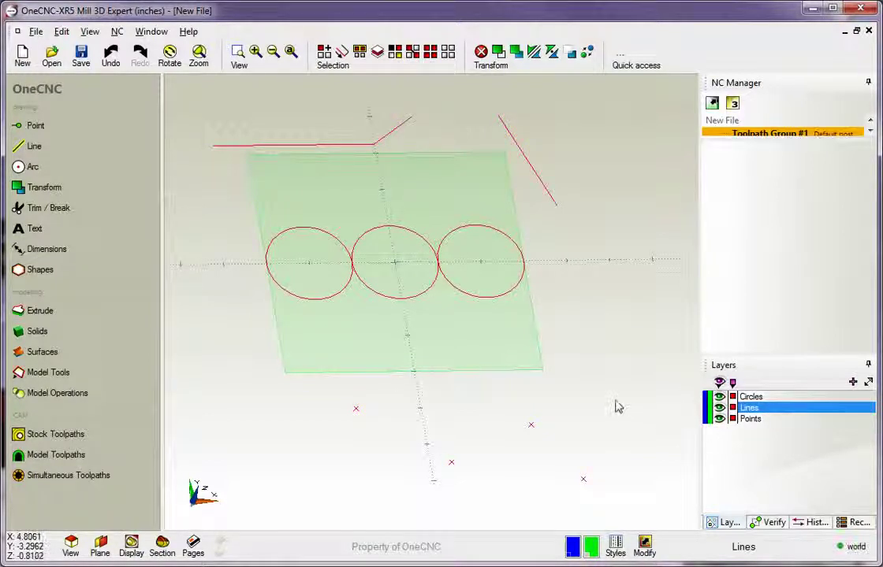